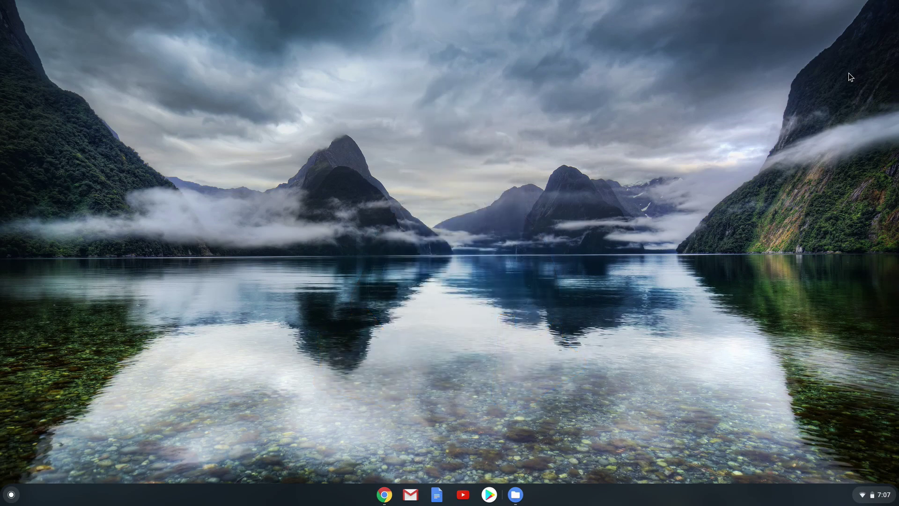
Step: Open Settings from quick settings and go to the Linux (Beta) page
left_click(12, 494)
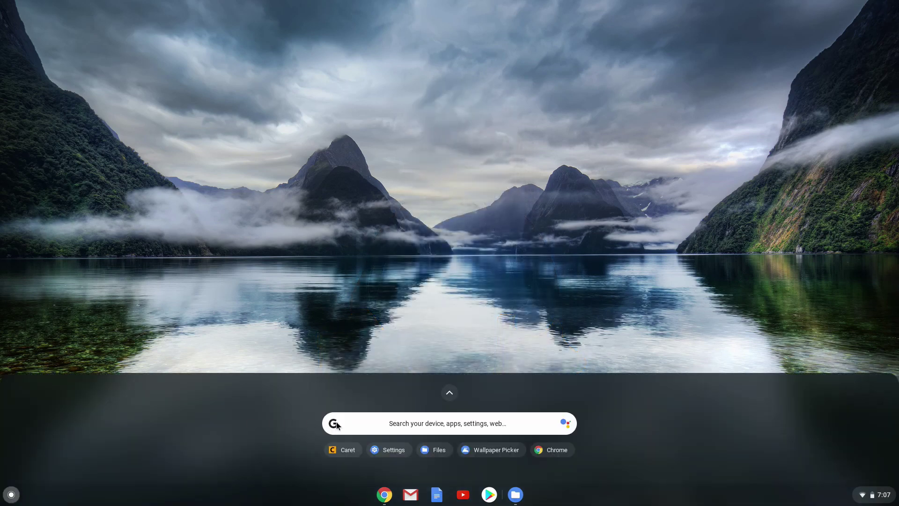
left_click(528, 281)
left_click(878, 495)
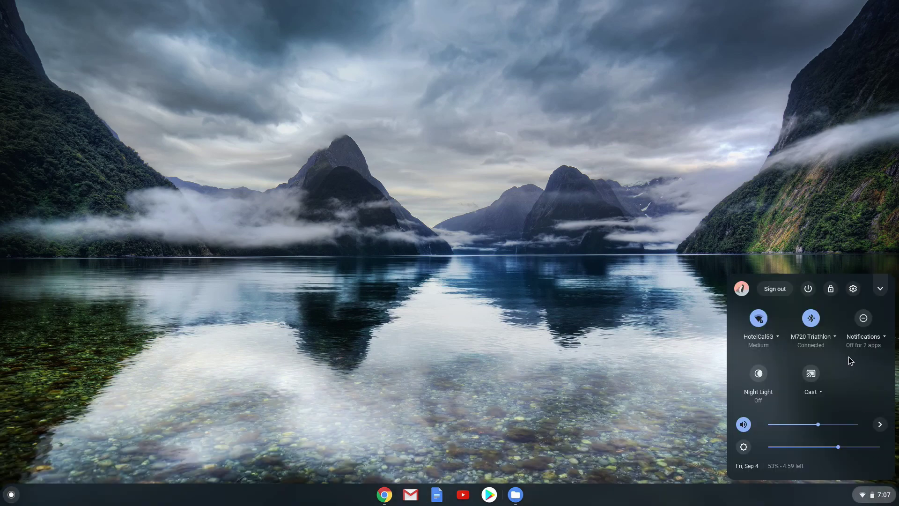
left_click(853, 289)
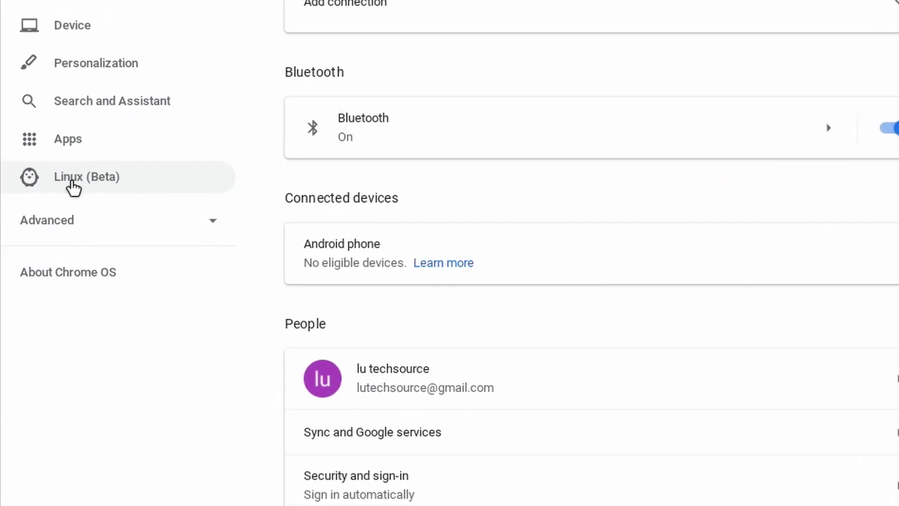
left_click(71, 184)
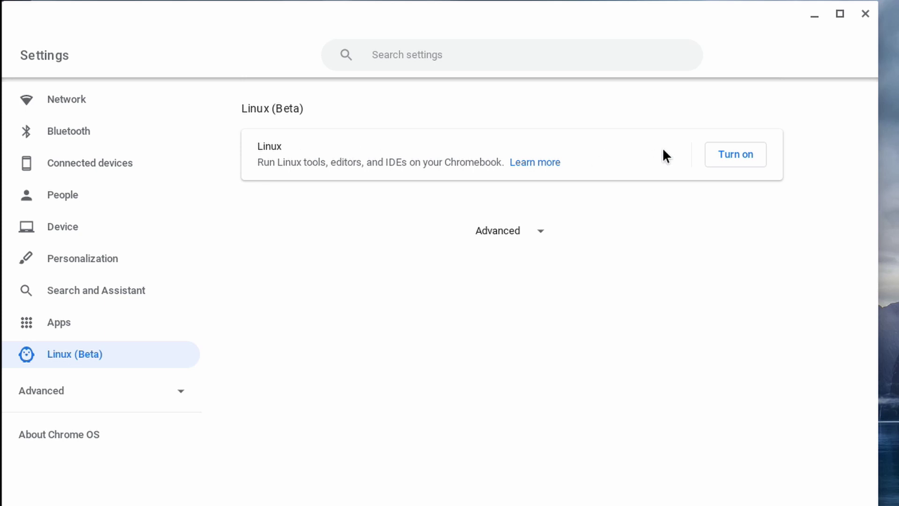
Step: Start Linux setup, try Custom disk size, then go back to Recommended 5.0 GB
left_click(737, 160)
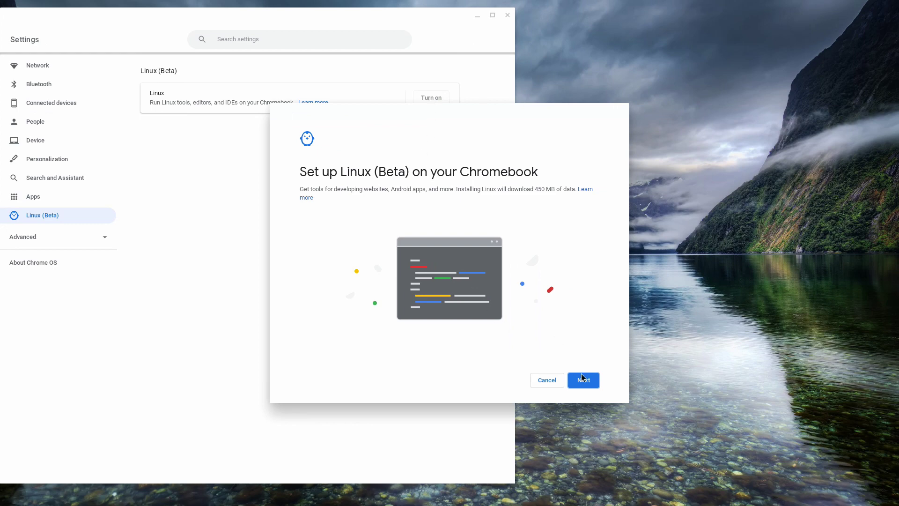
left_click(586, 381)
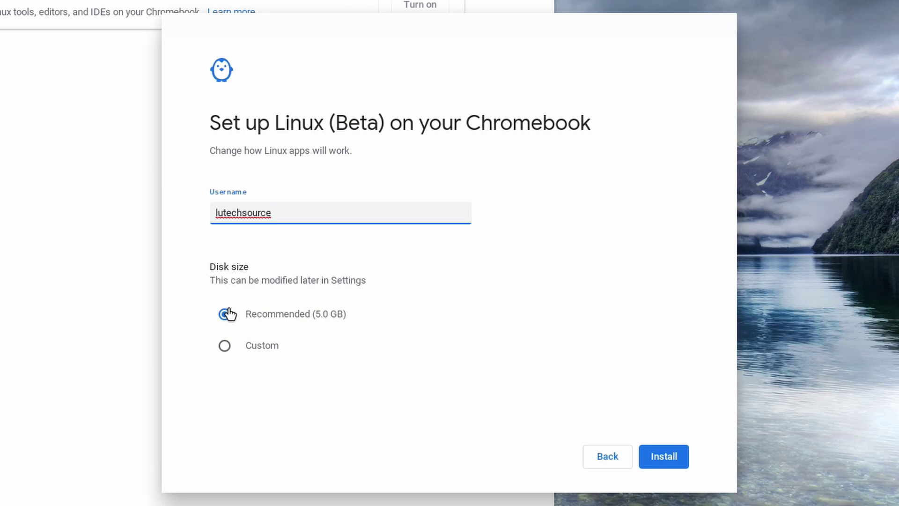
left_click(224, 344)
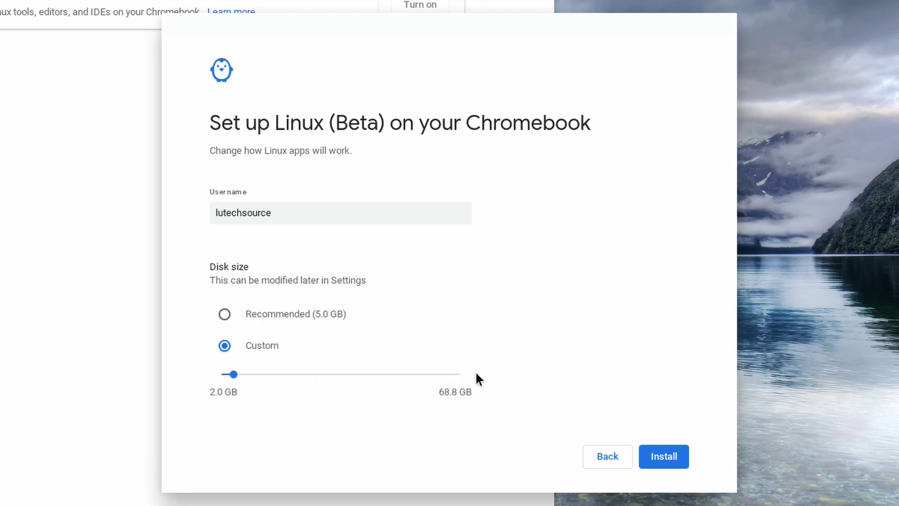
left_click(224, 315)
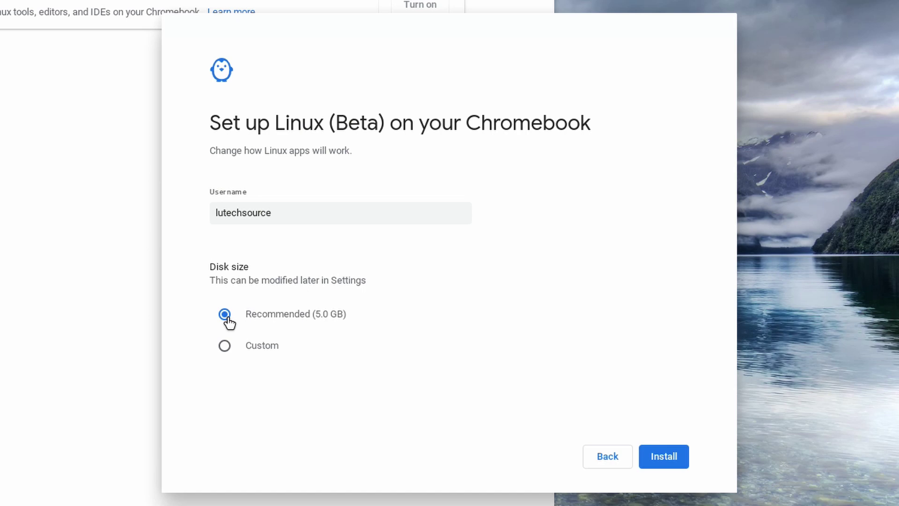
Step: Install Linux (Beta) and wait for the Terminal shell prompt to appear
left_click(664, 456)
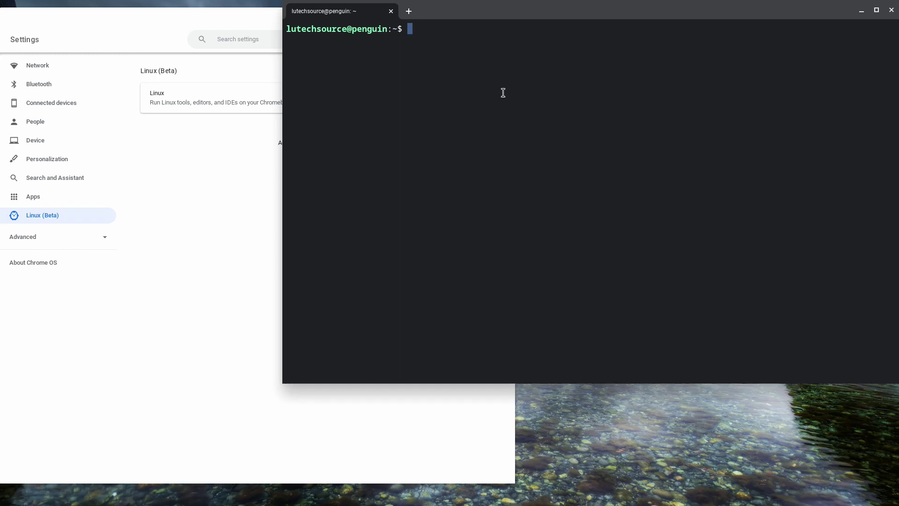
Step: Close Terminal and Settings, then reopen Settings on the Linux (Beta) page
left_click(892, 10)
left_click(507, 15)
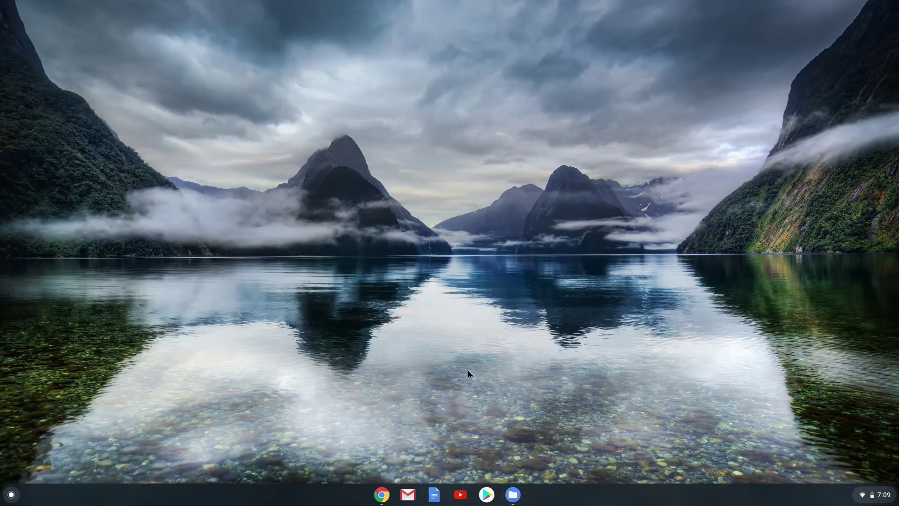
left_click(878, 494)
left_click(853, 288)
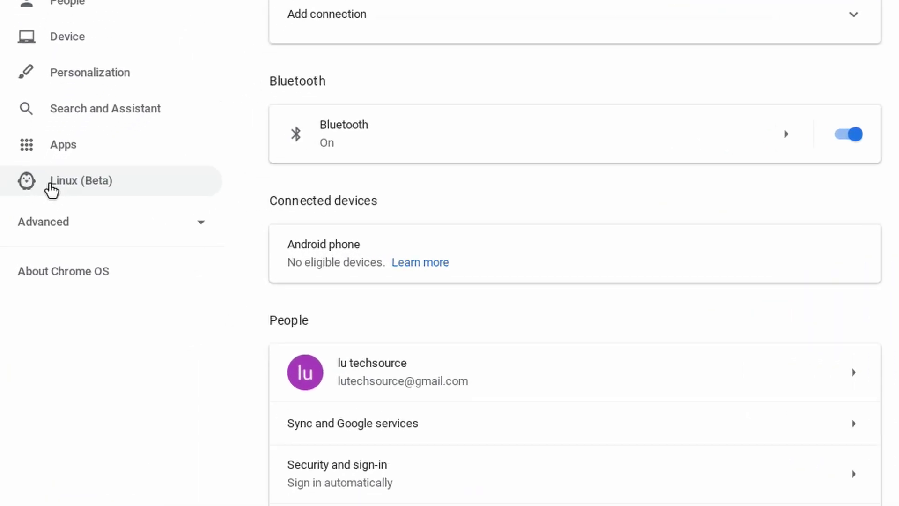
left_click(51, 188)
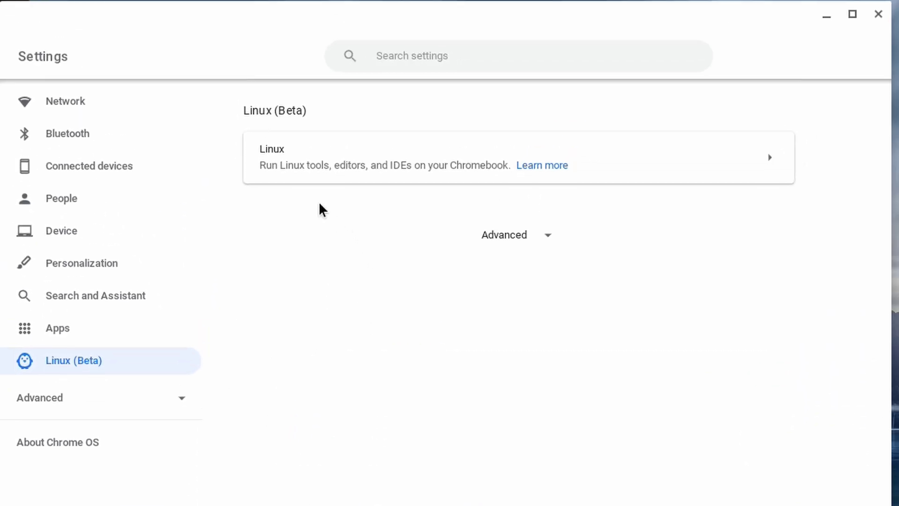
Step: On the Linux subpage, view Resize Linux disk and cancel, keeping 5.0 GB
left_click(305, 160)
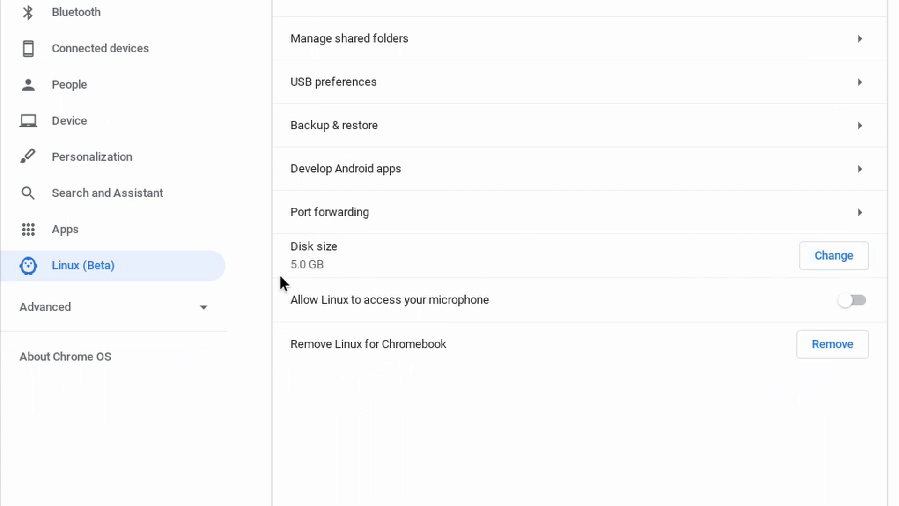
left_click(842, 261)
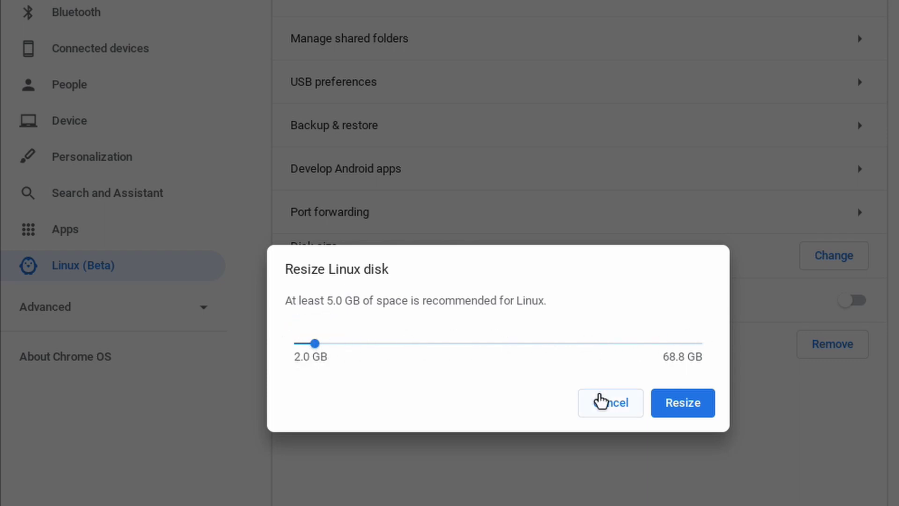
left_click(610, 408)
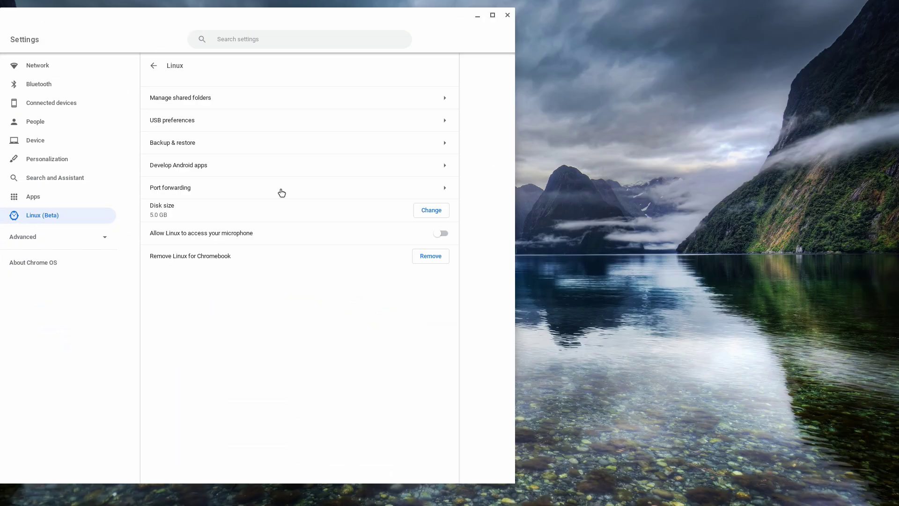